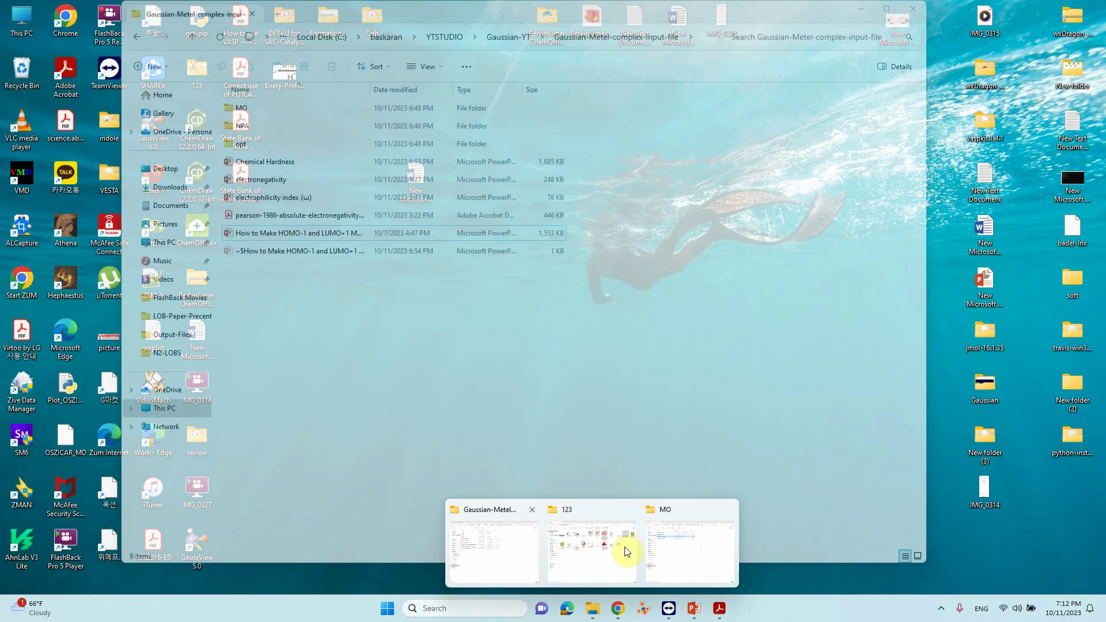
# - Open the opt folder and select the Me3-Cu-C2H5-1 input file
pyautogui.click(513, 551)
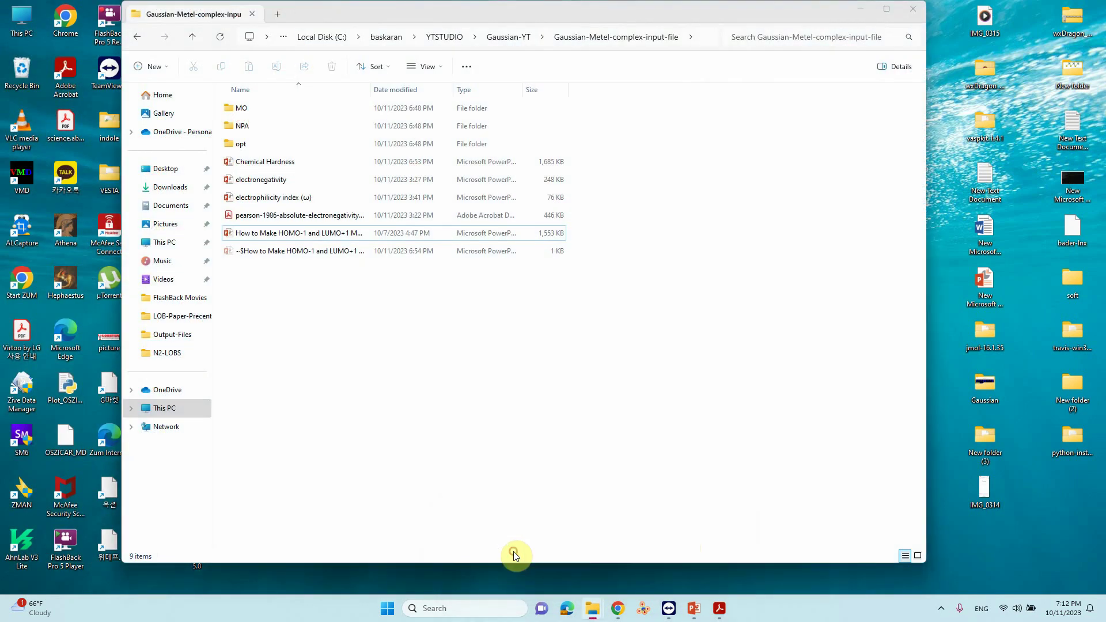
pyautogui.doubleClick(237, 144)
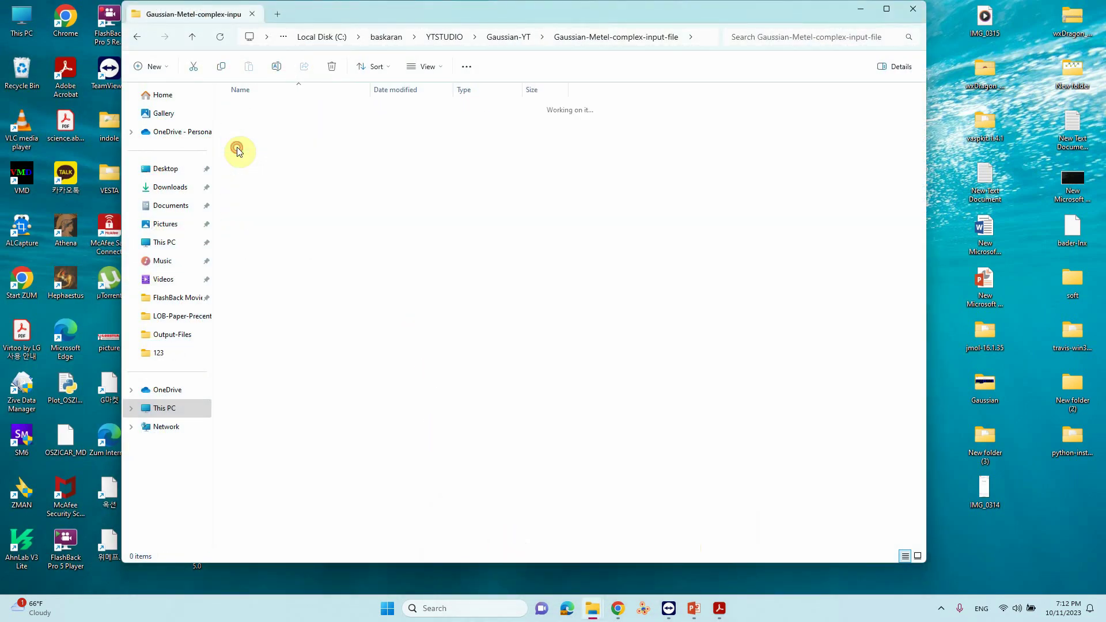
pyautogui.click(256, 145)
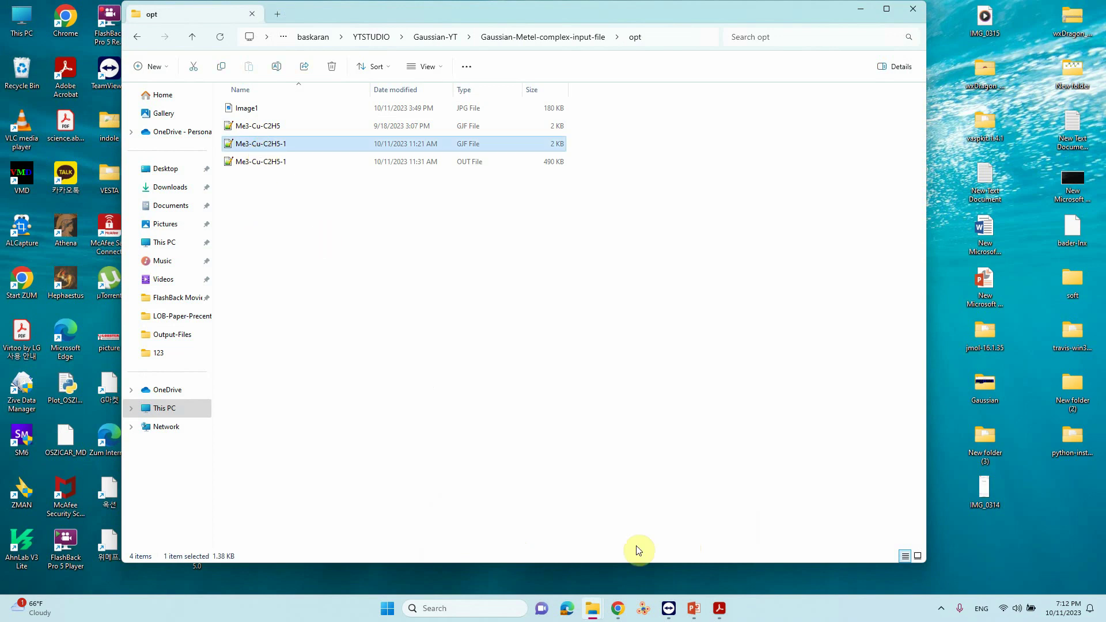
# - Launch GaussView from the Start search, closing its empty view and tips
pyautogui.click(452, 609)
pyautogui.write('ga')
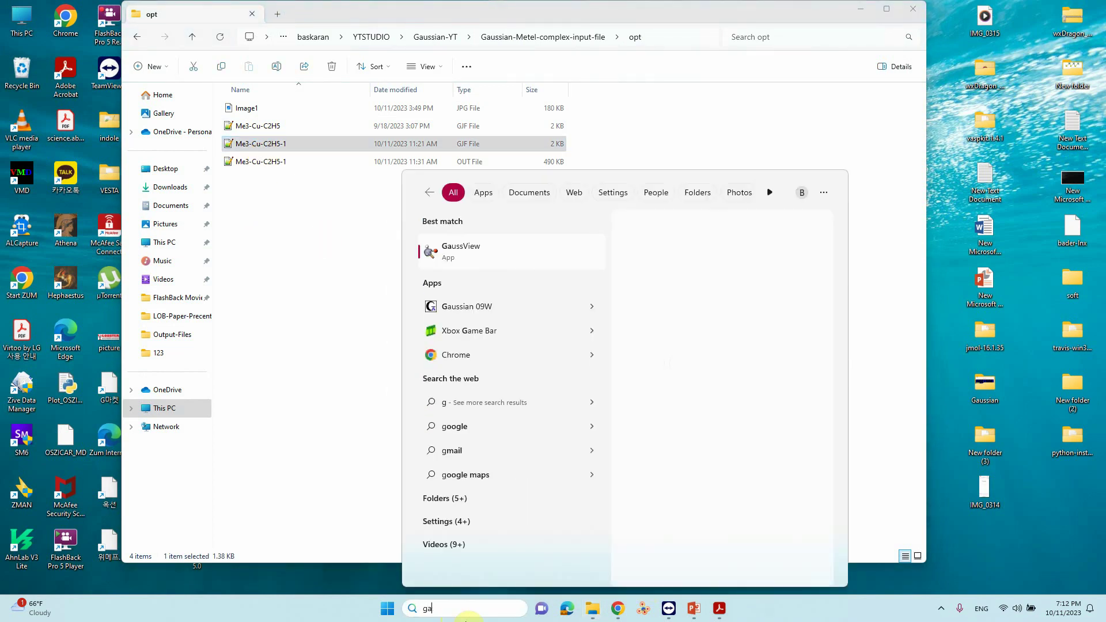
pyautogui.write('u')
pyautogui.click(480, 260)
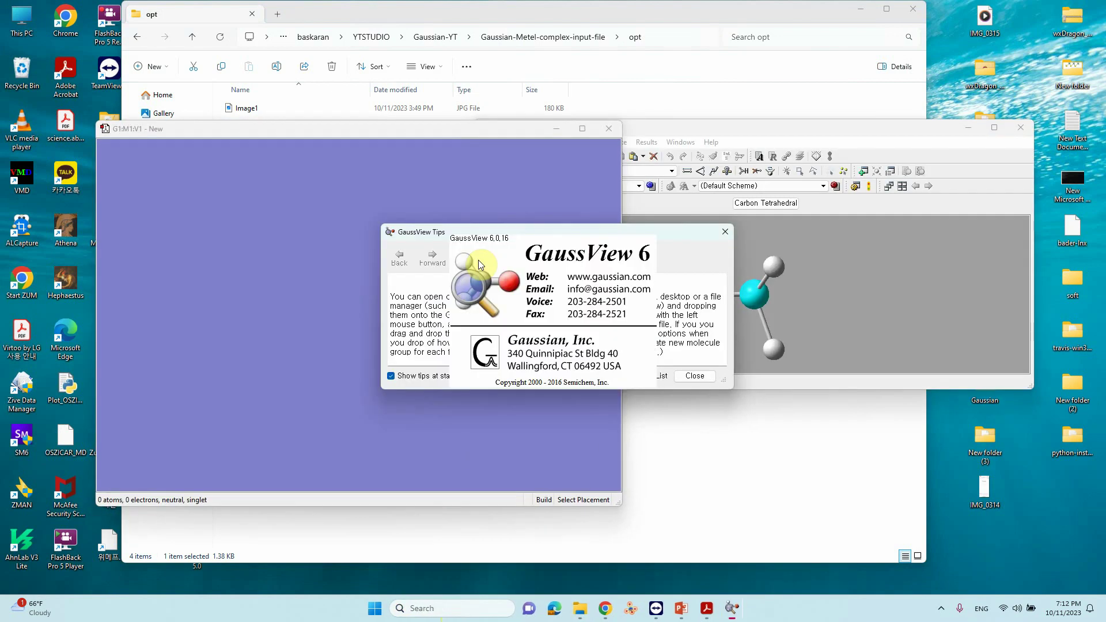
pyautogui.click(609, 128)
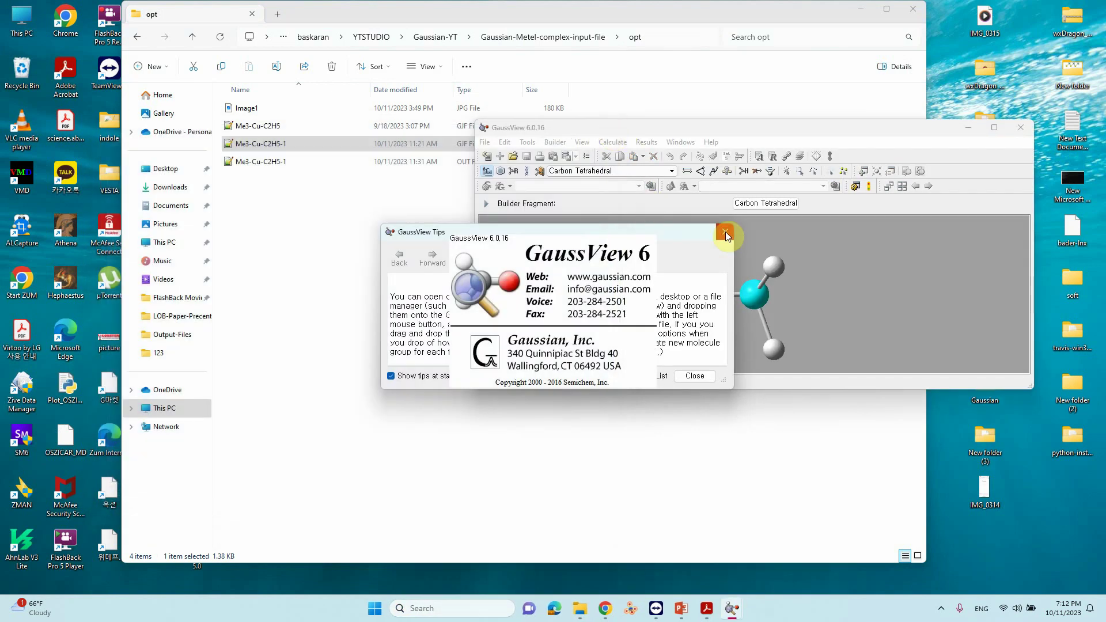
pyautogui.click(726, 231)
# - Load Me3-Cu-C2H5-1.gjf into GaussView, rotate the copper complex, then close its view
pyautogui.moveTo(344, 148); pyautogui.dragTo(730, 274)
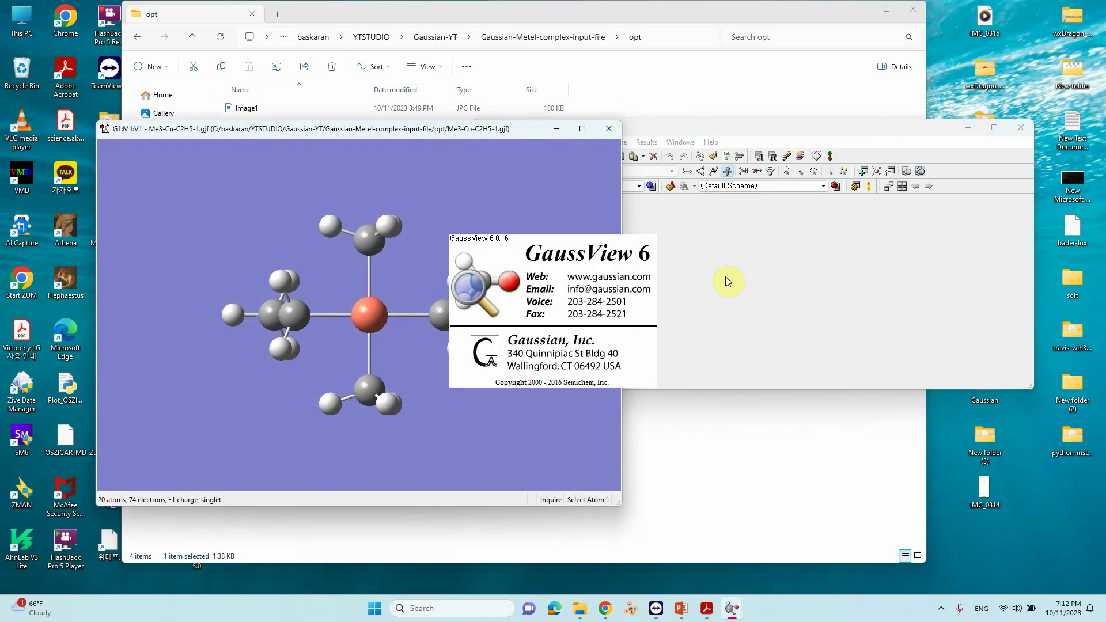
pyautogui.moveTo(323, 297); pyautogui.dragTo(303, 321)
pyautogui.click(609, 129)
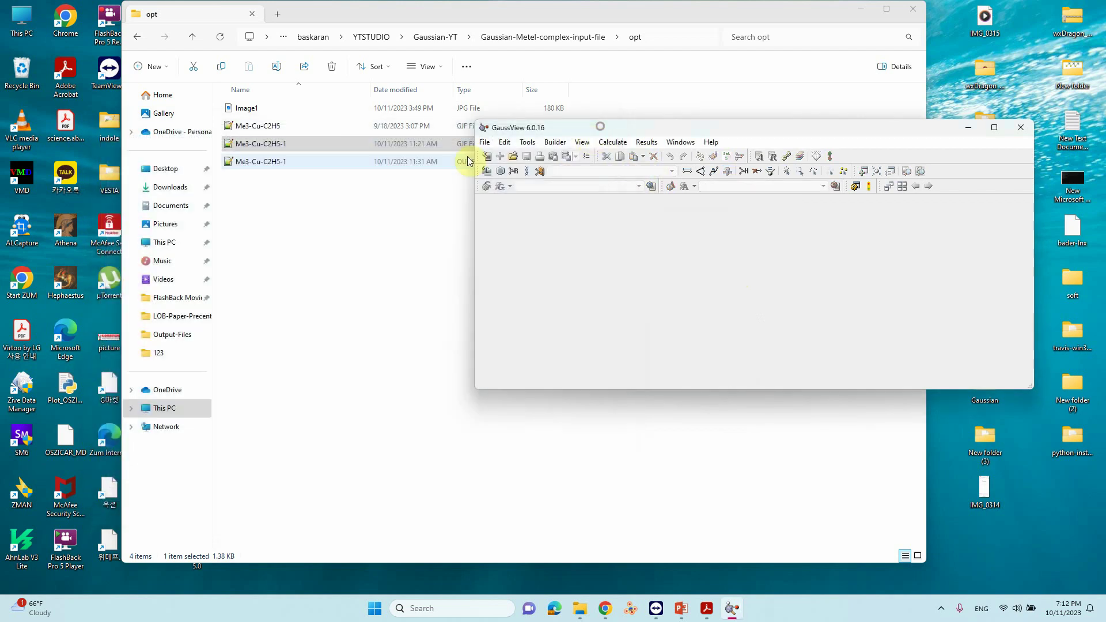
# - Load Me3-Cu-C2H5-1.out, rotate the optimized complex from two angles, then close its view
pyautogui.click(263, 163)
pyautogui.moveTo(264, 163); pyautogui.dragTo(721, 269)
pyautogui.moveTo(415, 277); pyautogui.dragTo(424, 356)
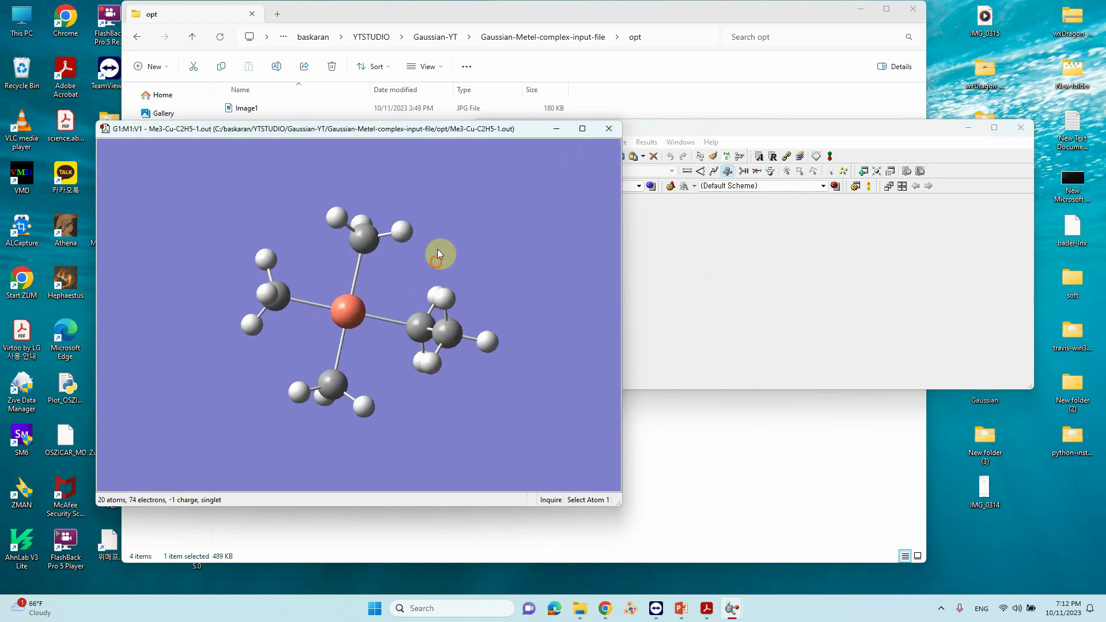
pyautogui.moveTo(438, 250); pyautogui.dragTo(383, 320)
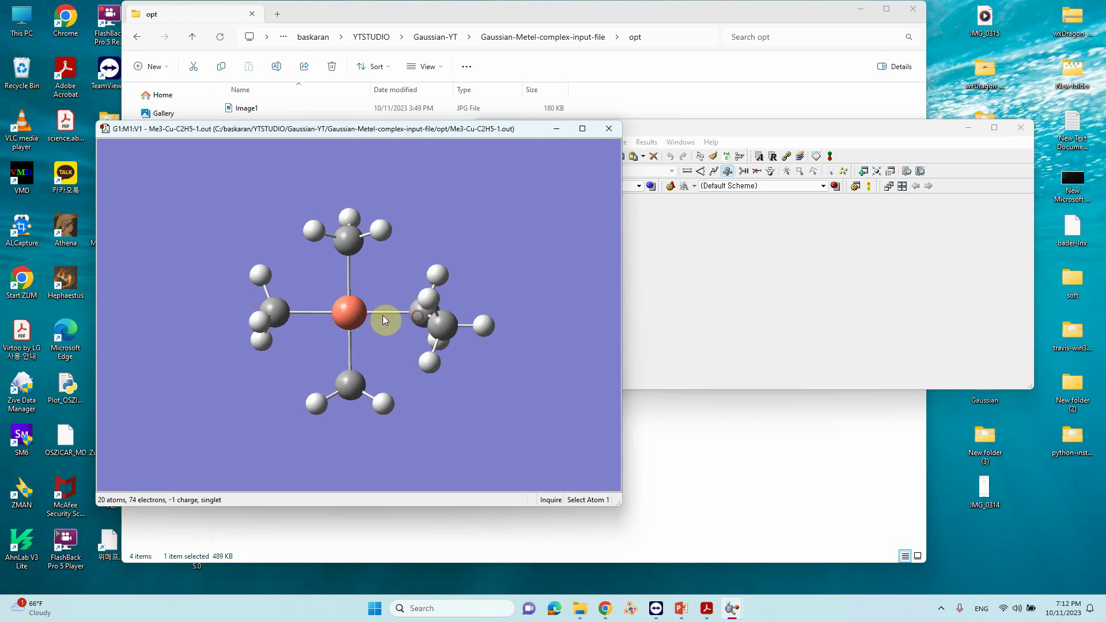
pyautogui.click(607, 130)
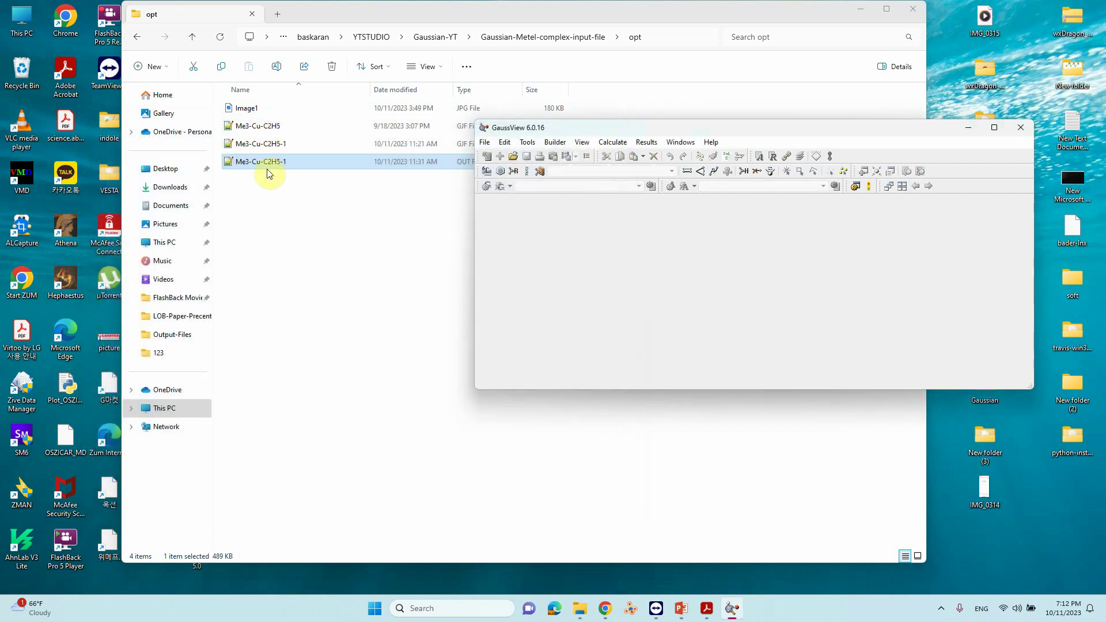
# - Open the Me3-Cu-C2H5-MO input file from the MO folder in Notepad++
pyautogui.click(196, 39)
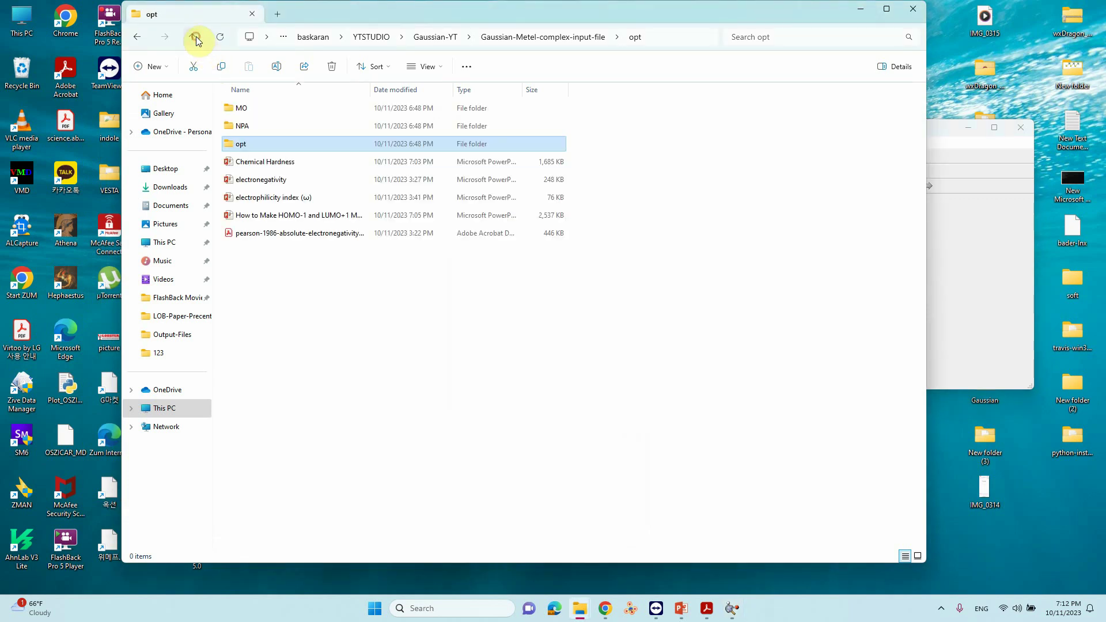
pyautogui.doubleClick(254, 109)
pyautogui.click(254, 128)
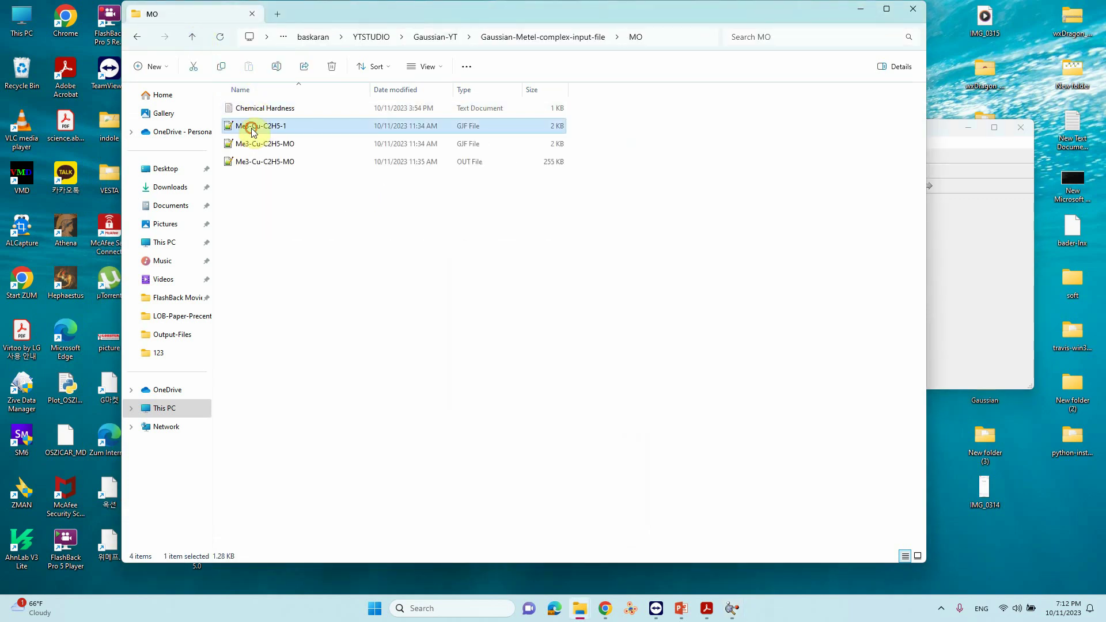
pyautogui.click(252, 143)
pyautogui.rightClick(259, 149)
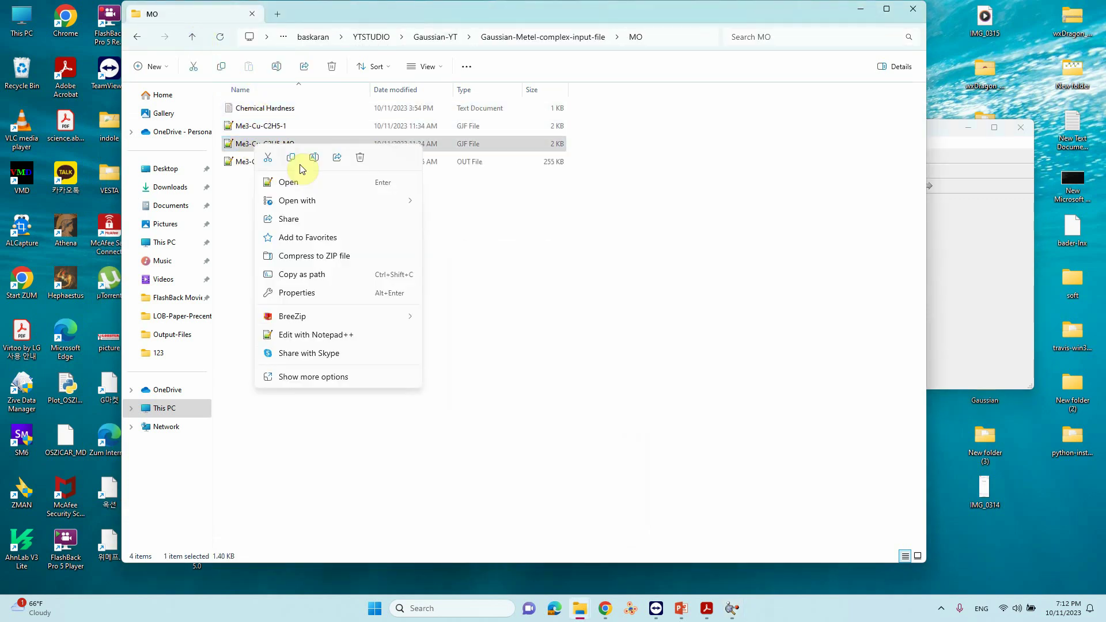
pyautogui.click(303, 184)
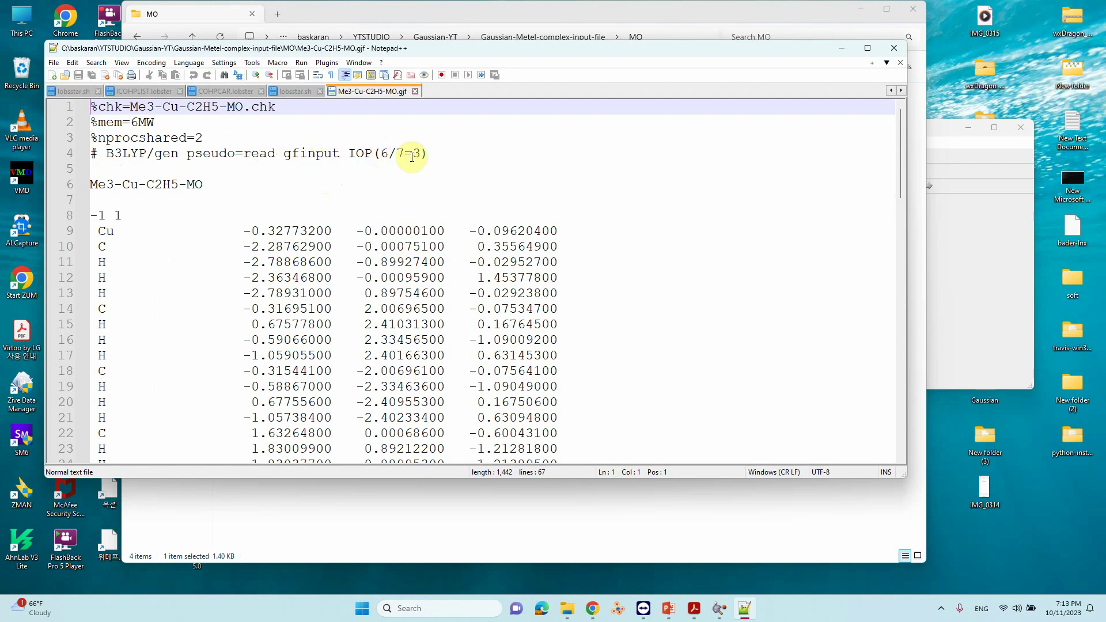
# - Highlight the Cu LANL2DZ basis block and pseudopotential lines 37–38, then minimize the editor
pyautogui.scroll(-2, 322, 196)
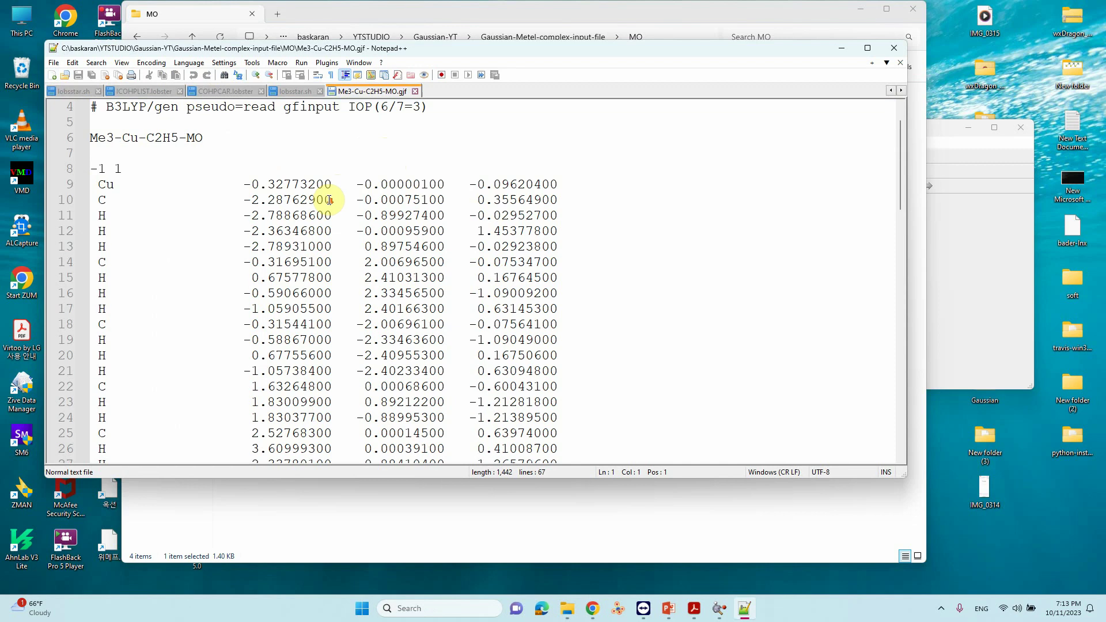
pyautogui.scroll(-3, 265, 168)
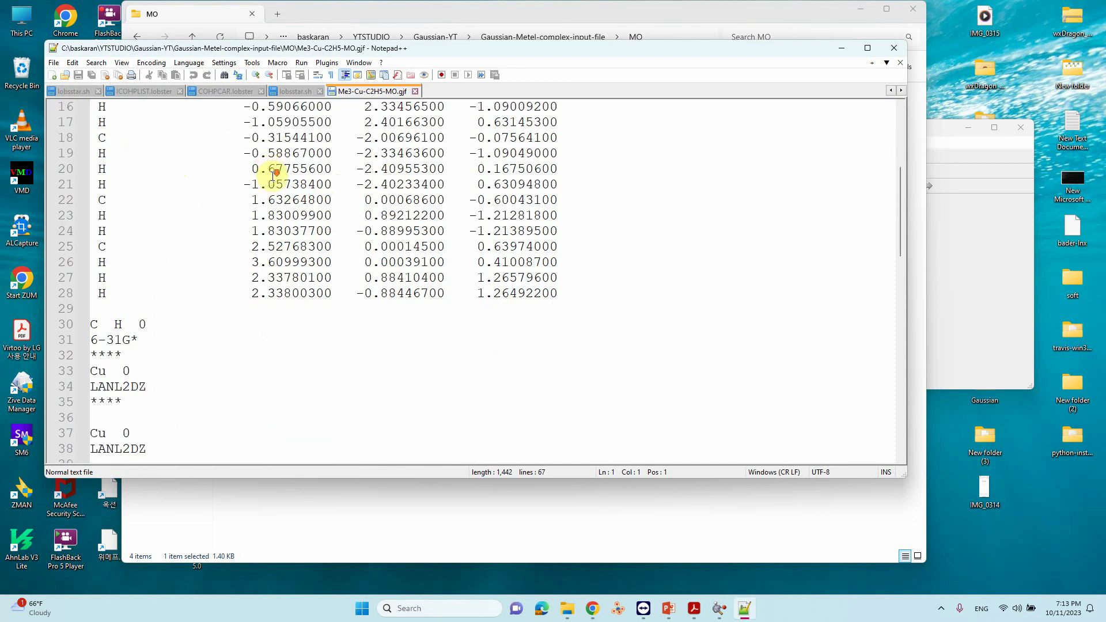
pyautogui.scroll(-1, 99, 326)
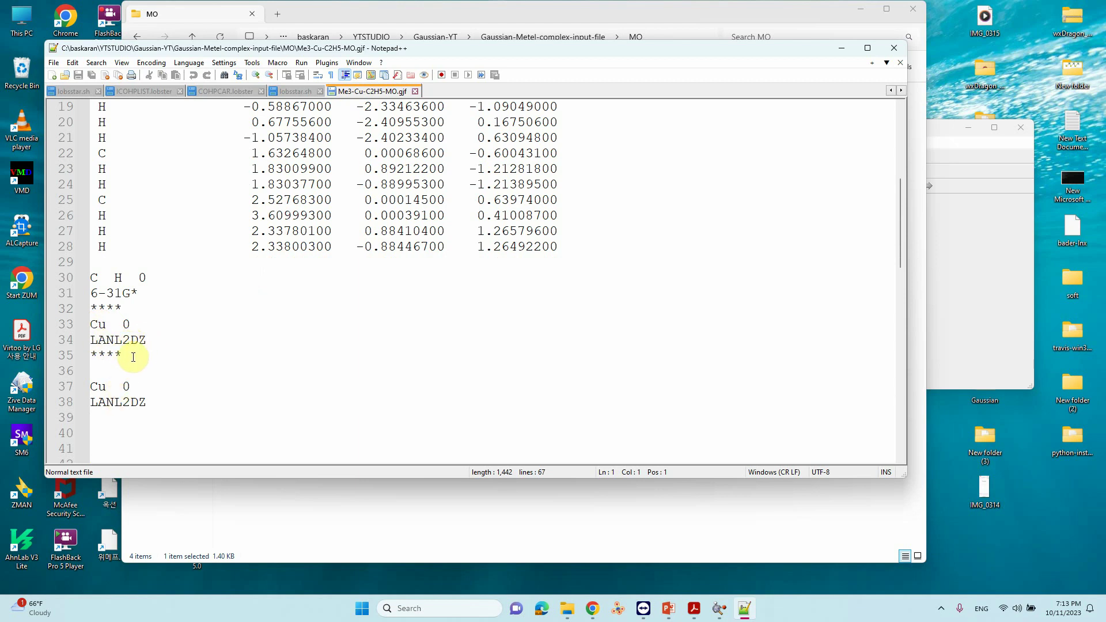
pyautogui.moveTo(127, 353); pyautogui.dragTo(91, 327)
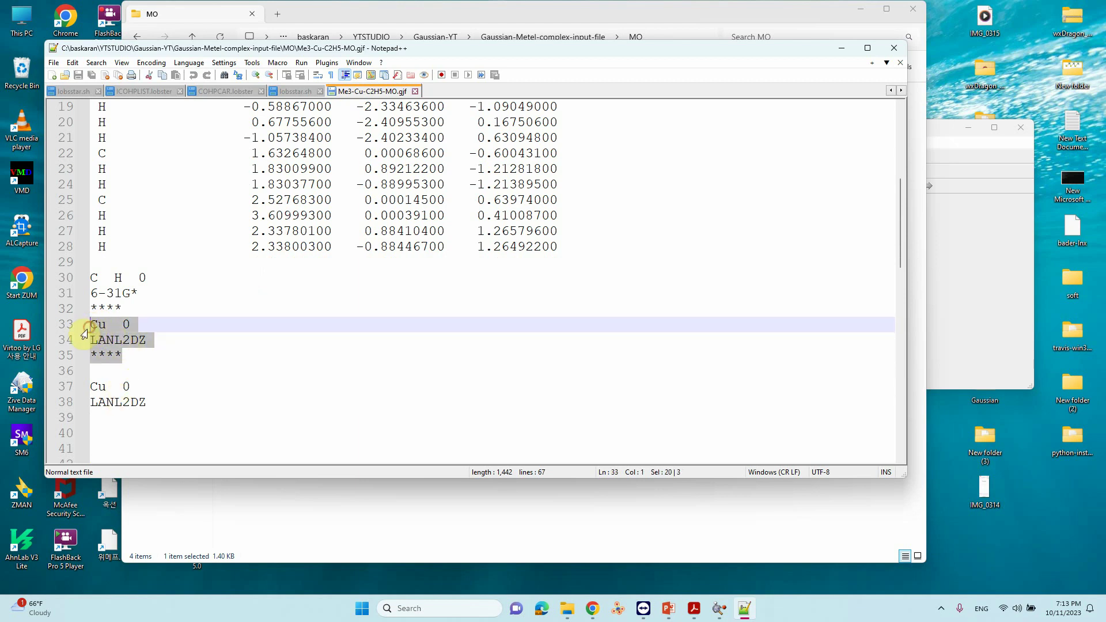
pyautogui.moveTo(98, 387)
pyautogui.mouseDown()
pyautogui.moveTo(146, 402)
pyautogui.moveTo(95, 385)
pyautogui.mouseUp()
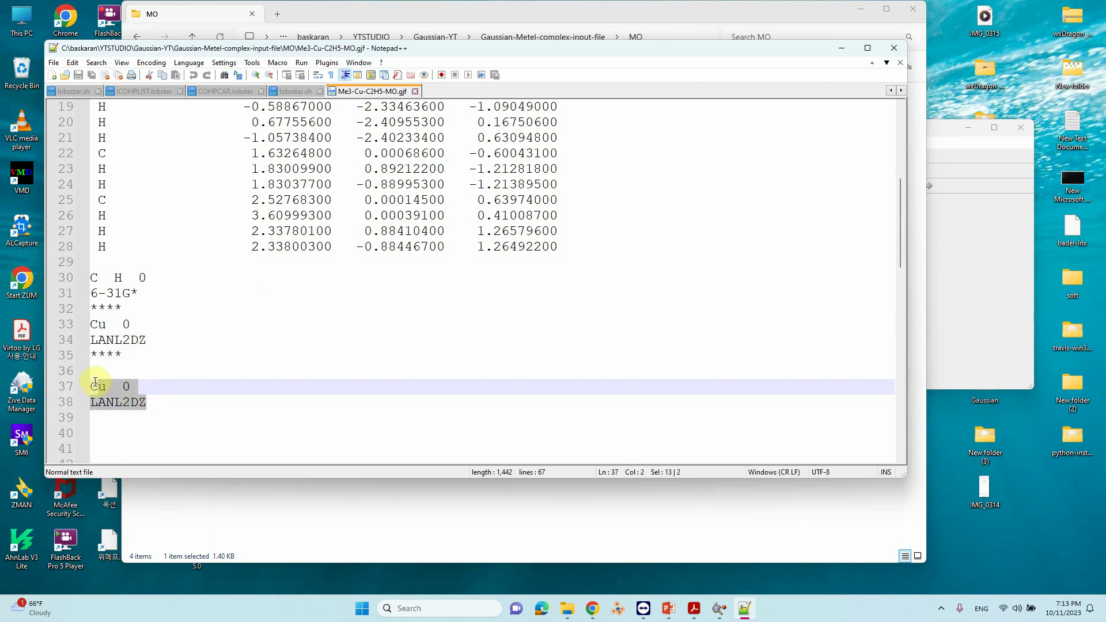
pyautogui.scroll(6, 175, 240)
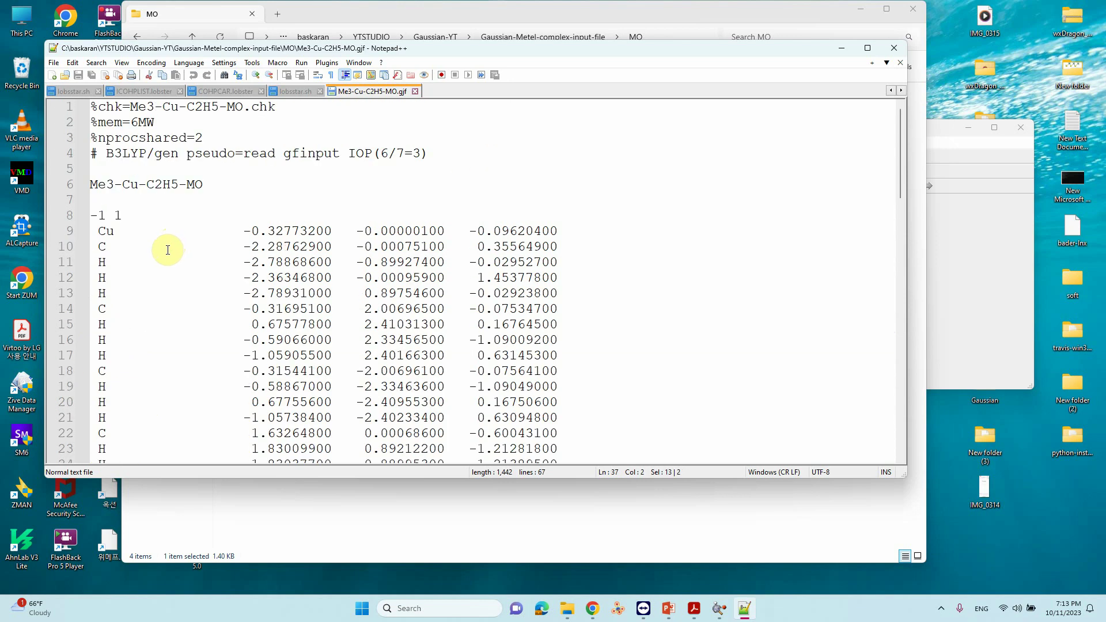
pyautogui.click(842, 49)
# - Open the Me3-Cu-C2H5-MO output file in Notepad++
pyautogui.click(432, 271)
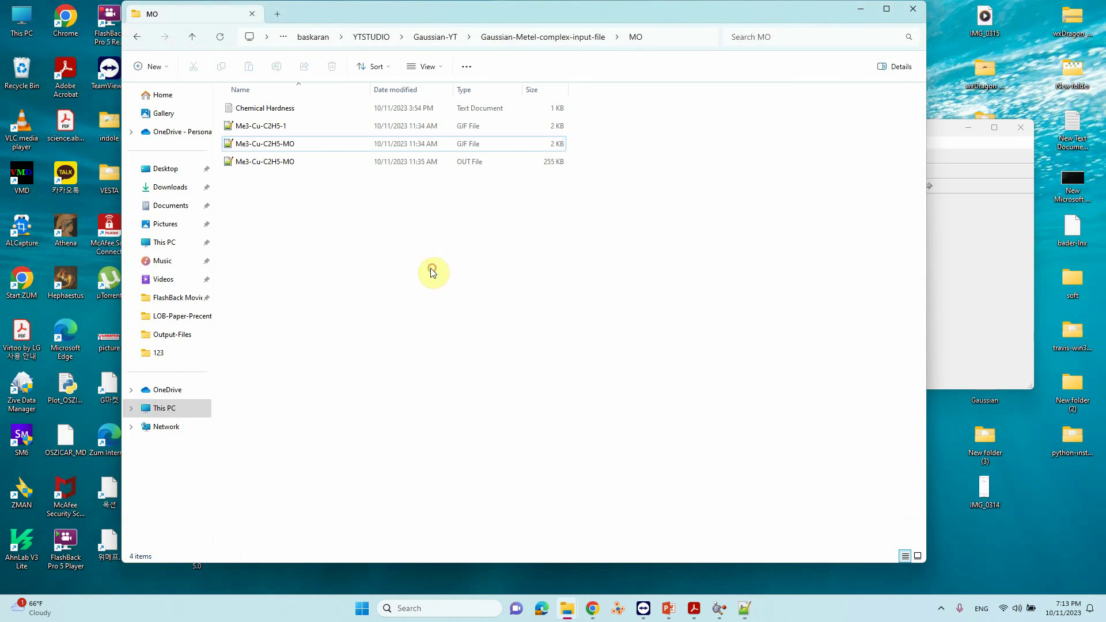
pyautogui.rightClick(278, 165)
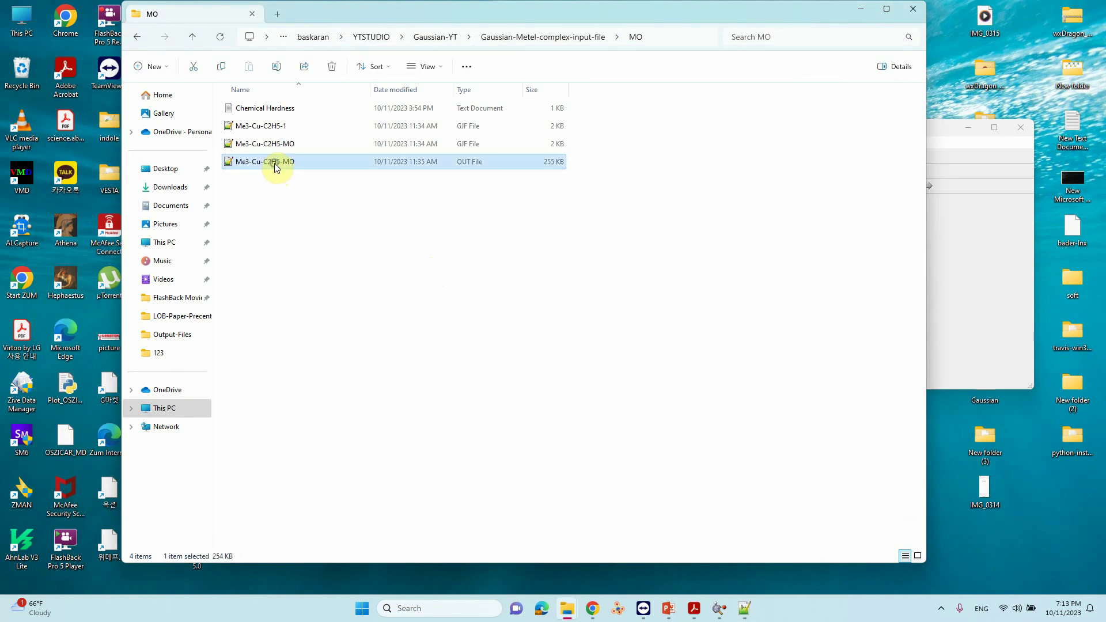
pyautogui.click(310, 201)
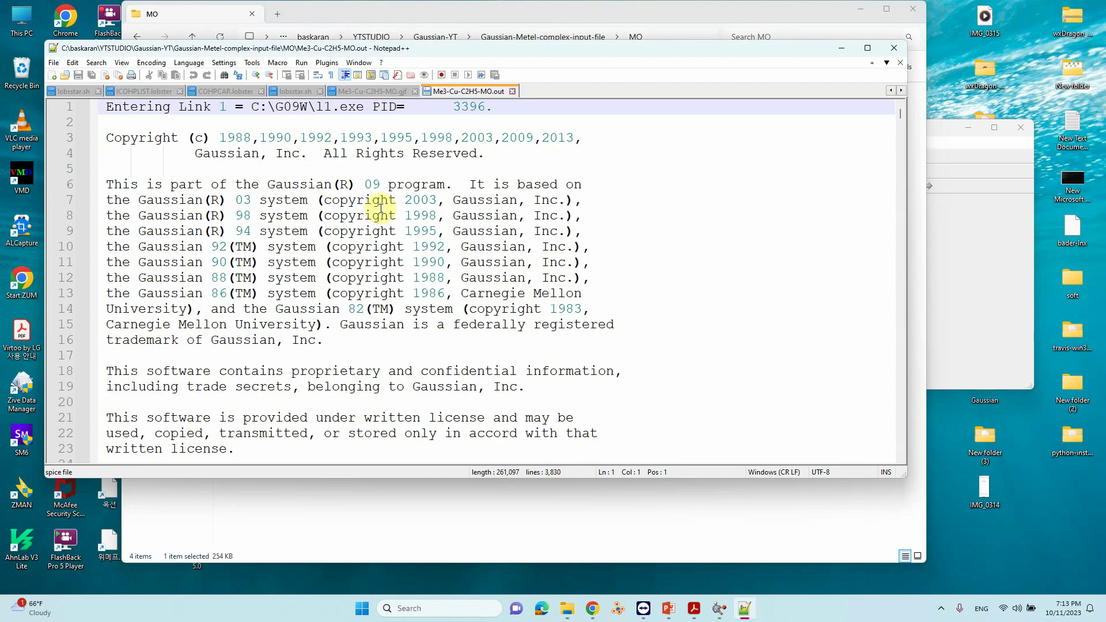
# - Select HOMO -0.02765 and LUMO 0.14204 in the alpha eigenvalues, then minimize
pyautogui.scroll(-20, 418, 205)
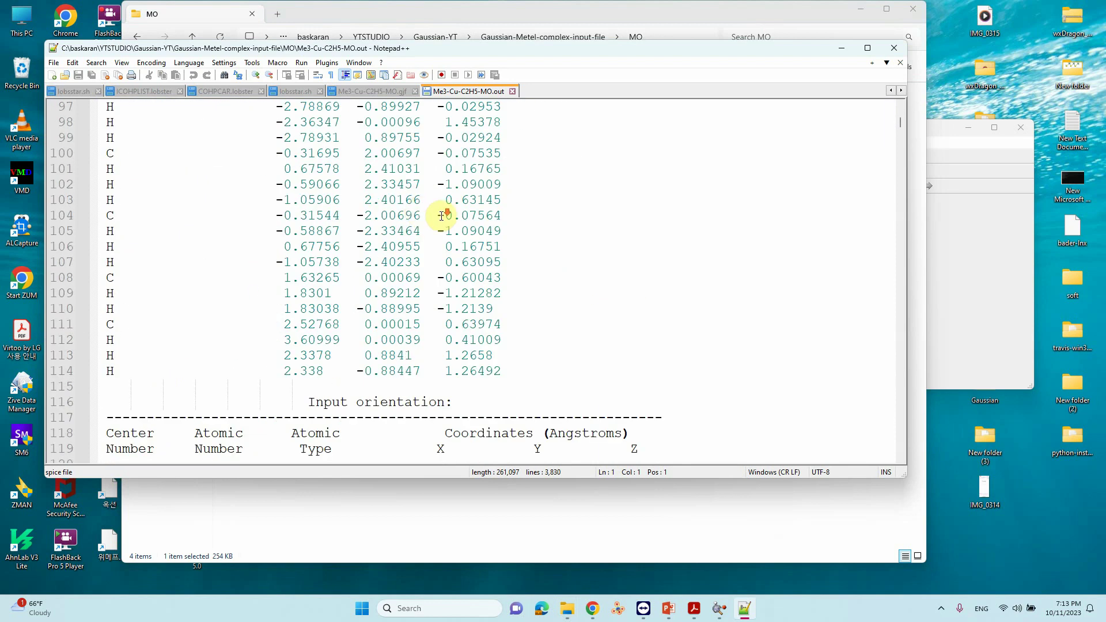
pyautogui.scroll(-20, 444, 217)
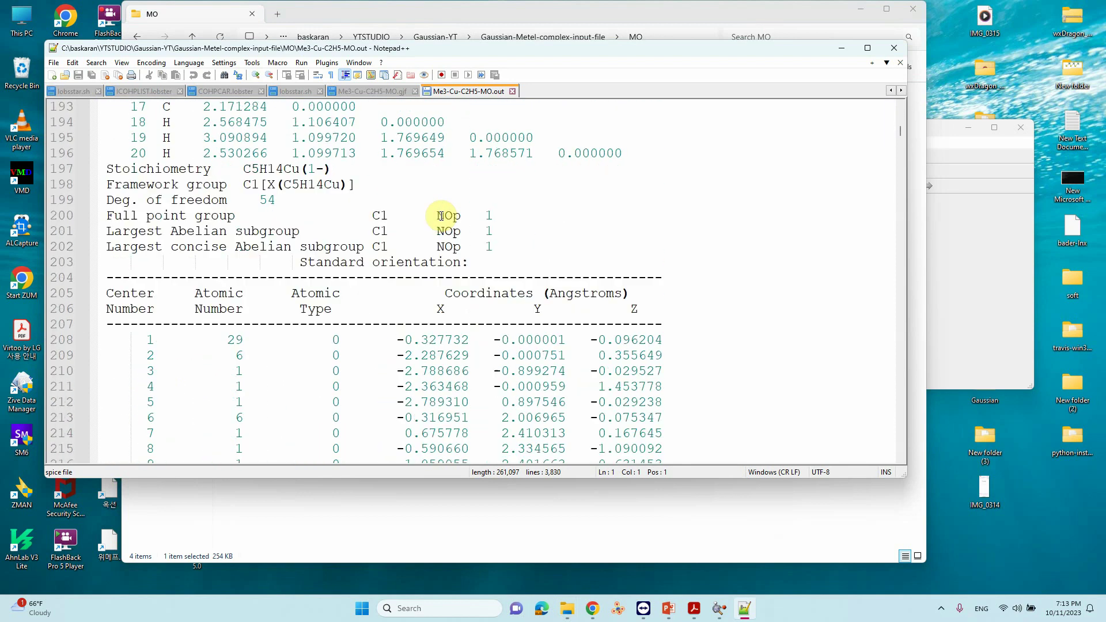
pyautogui.scroll(-20, 444, 217)
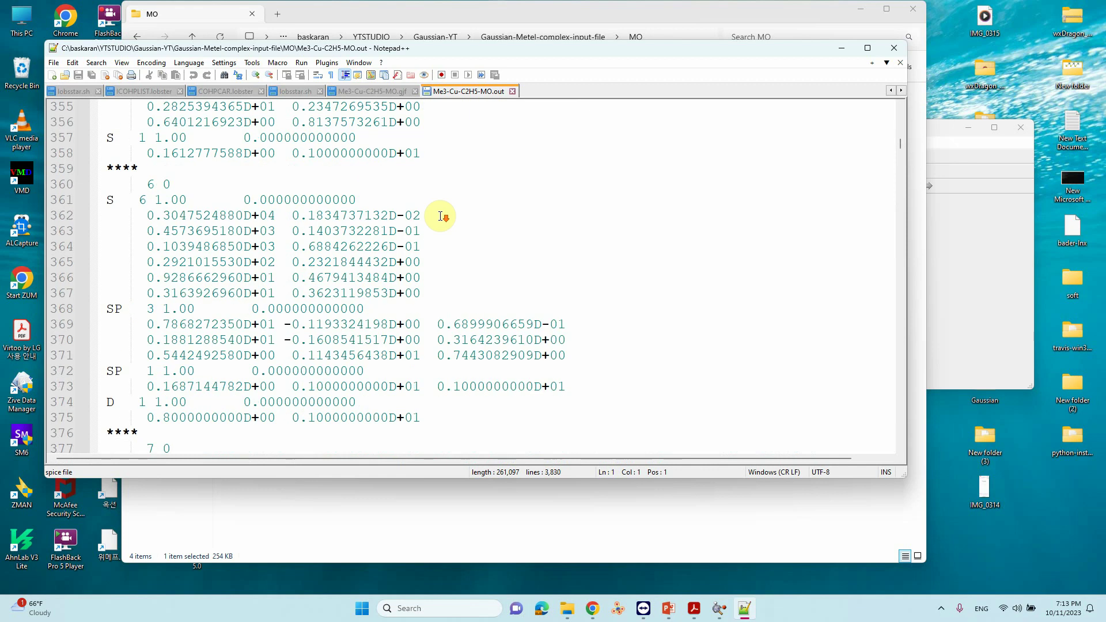
pyautogui.scroll(-20, 441, 216)
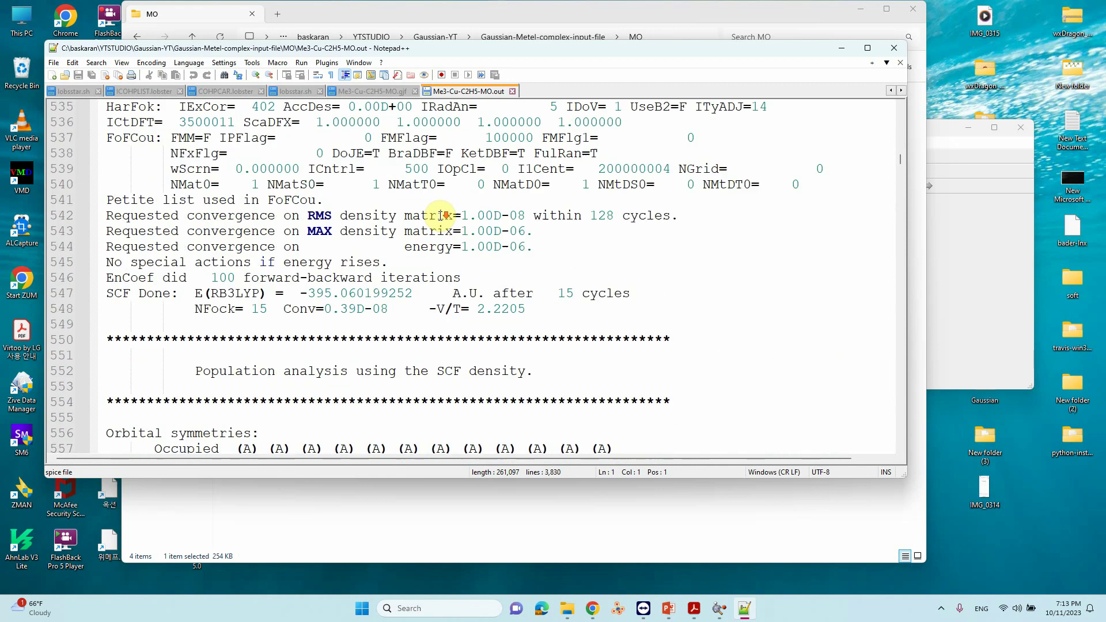
pyautogui.scroll(4, 441, 217)
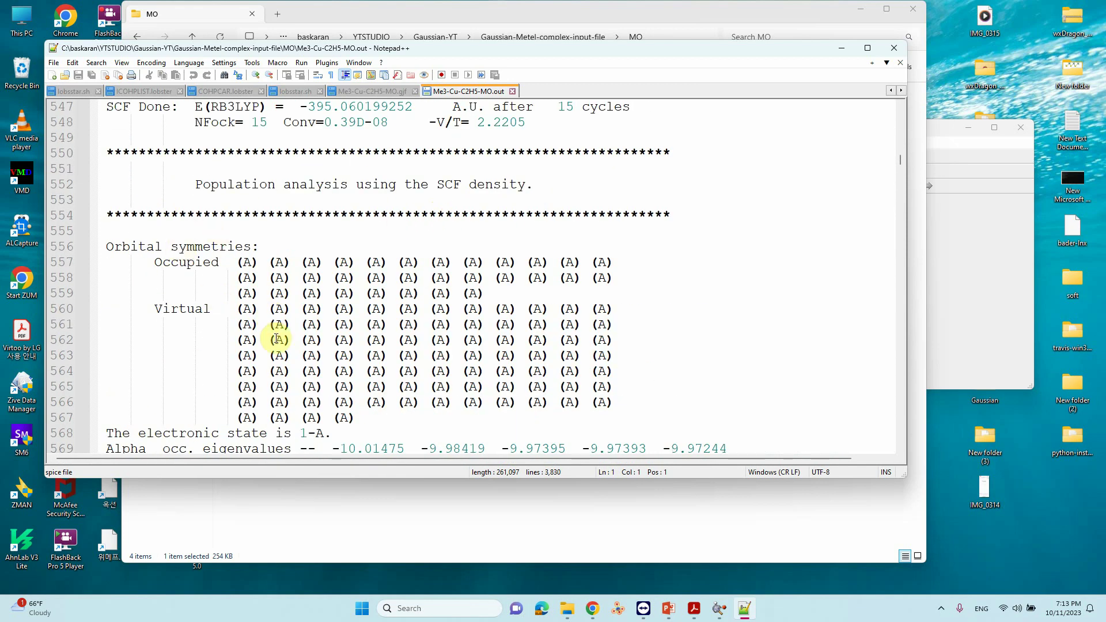
pyautogui.scroll(-6, 309, 314)
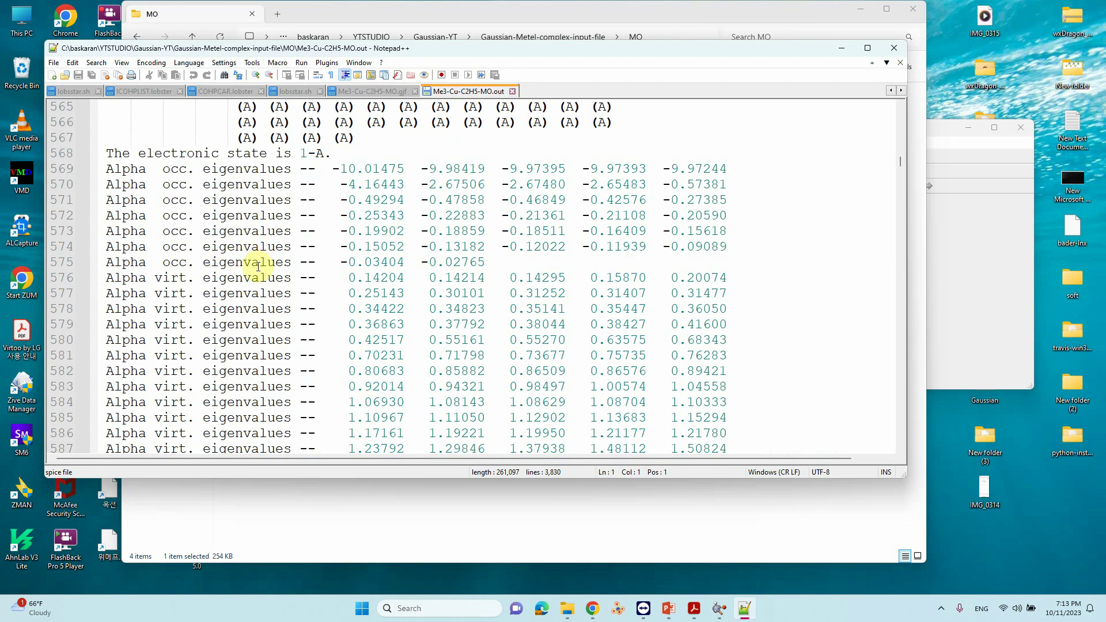
pyautogui.moveTo(425, 263); pyautogui.dragTo(478, 260)
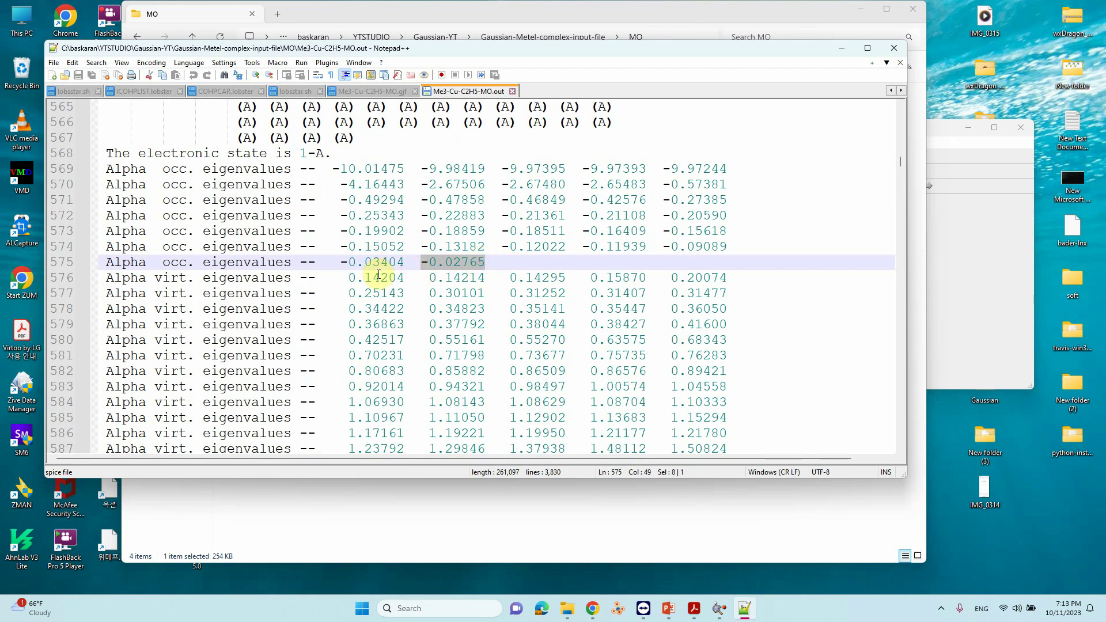
pyautogui.moveTo(349, 278); pyautogui.dragTo(402, 277)
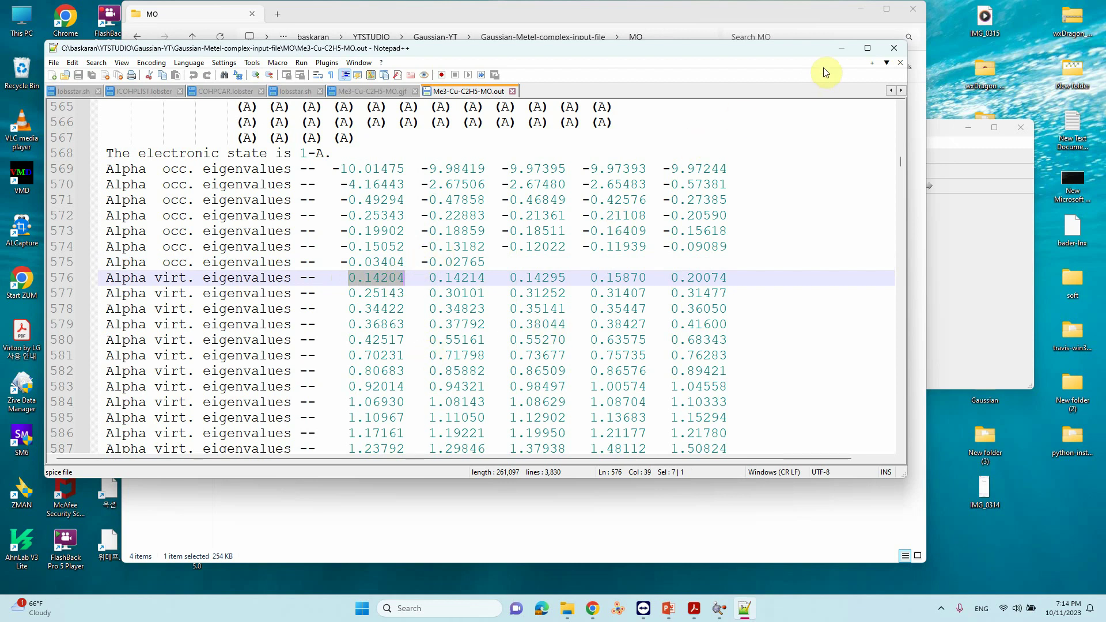
pyautogui.click(845, 48)
# - Open Chemical Hardness.txt in a maximized Notepad window, scrolled to the top
pyautogui.doubleClick(267, 109)
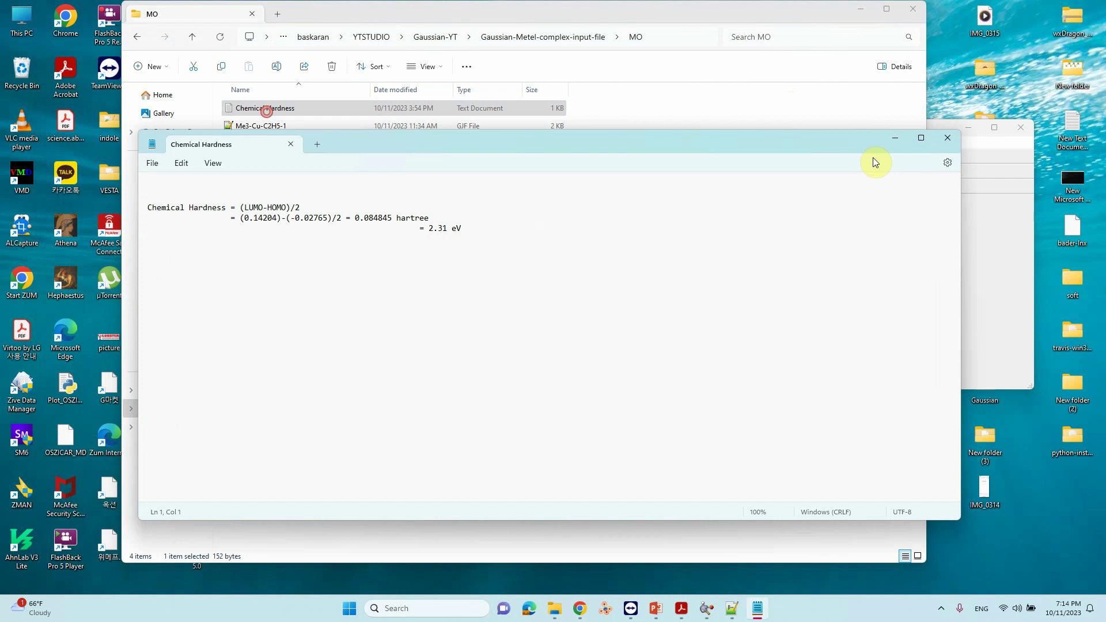
pyautogui.click(919, 139)
pyautogui.keyDown('ctrl'); pyautogui.scroll(13, 114, 146); pyautogui.keyUp('ctrl')
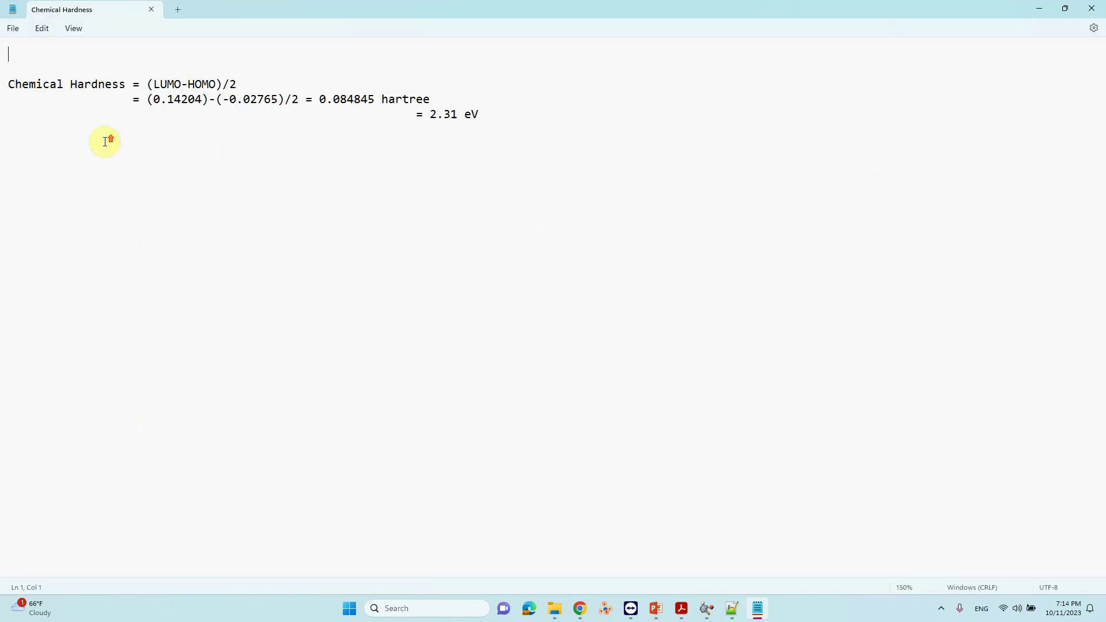
pyautogui.keyDown('ctrl'); pyautogui.scroll(7, 105, 142); pyautogui.keyUp('ctrl')
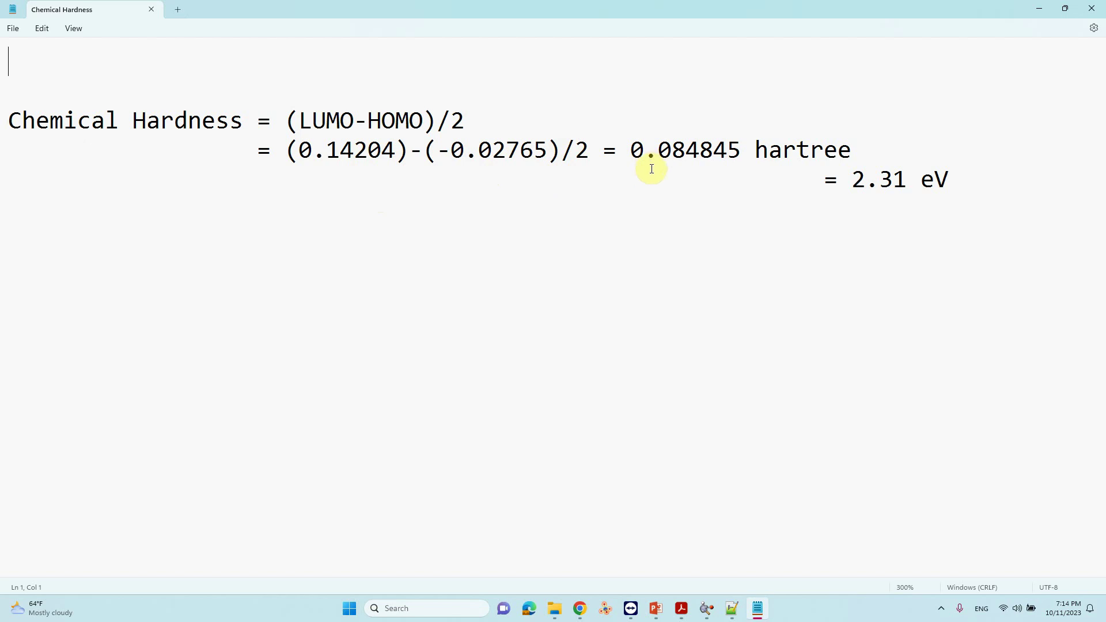
# - Align '= 2.31 eV' under the hartree line's equals sign and select 2.31
pyautogui.click(823, 180)
pyautogui.press('BackSpace')
pyautogui.press('BackSpace')
pyautogui.press('BackSpace')
pyautogui.press('BackSpace')
pyautogui.press('BackSpace')
pyautogui.press('BackSpace')
pyautogui.press('BackSpace')
pyautogui.press('BackSpace')
pyautogui.press('BackSpace')
pyautogui.press('BackSpace')
pyautogui.press('BackSpace')
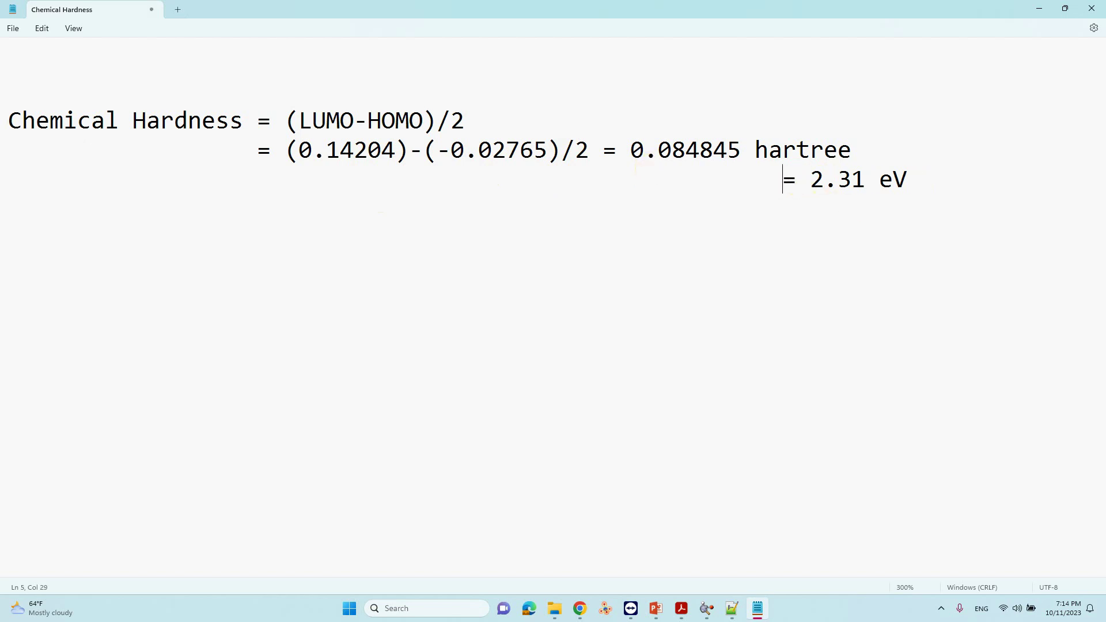
pyautogui.press('BackSpace')
pyautogui.press('BackSpace')
pyautogui.press('BackSpace')
pyautogui.press('BackSpace')
pyautogui.press('BackSpace')
pyautogui.press('BackSpace')
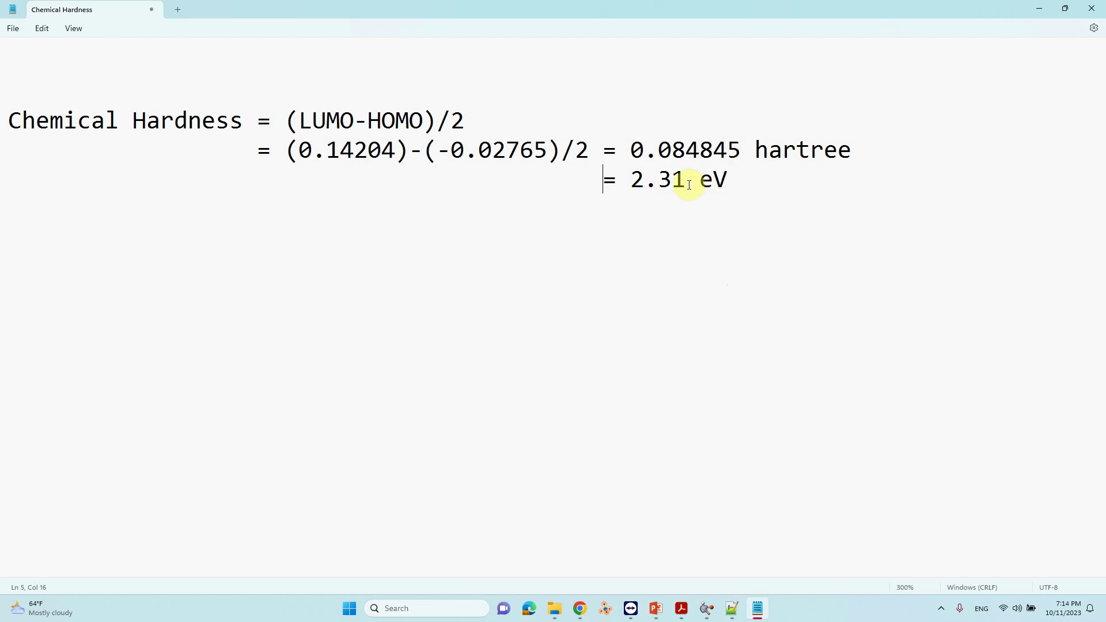
pyautogui.moveTo(687, 183); pyautogui.dragTo(630, 174)
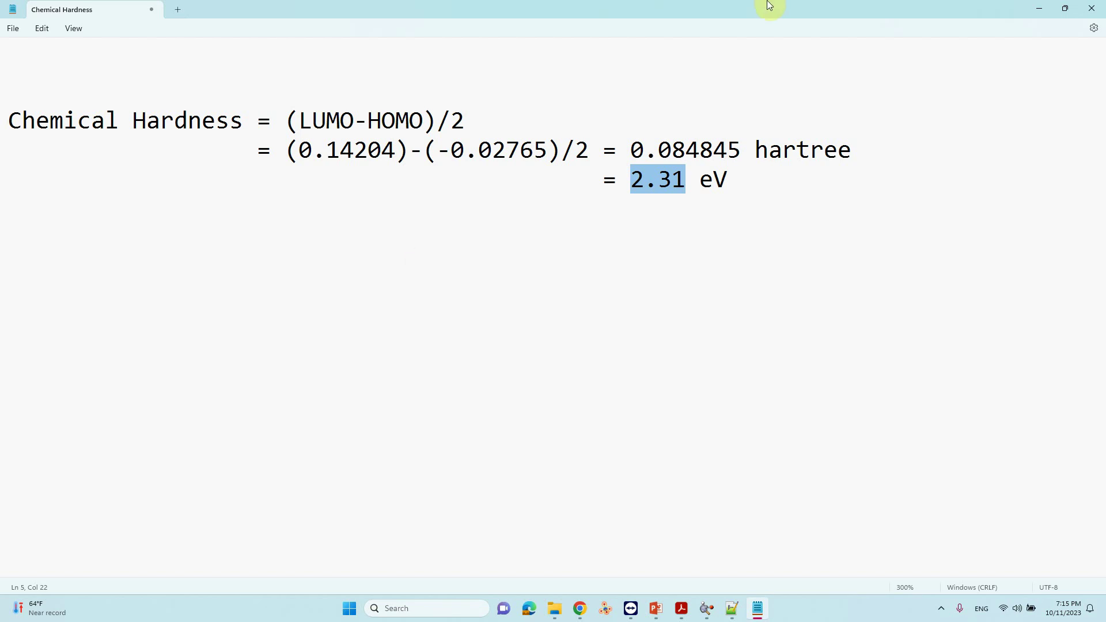
# - Minimize Notepad and present slide 7, 'Thank You for Watching', as a PowerPoint slide show
pyautogui.click(1031, 8)
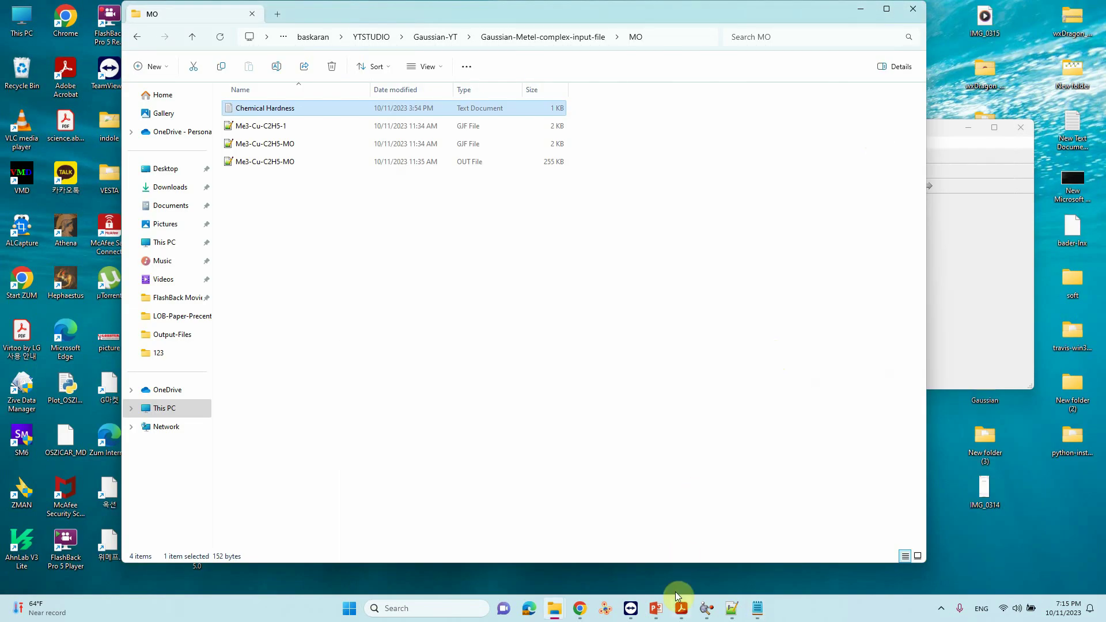
pyautogui.click(662, 613)
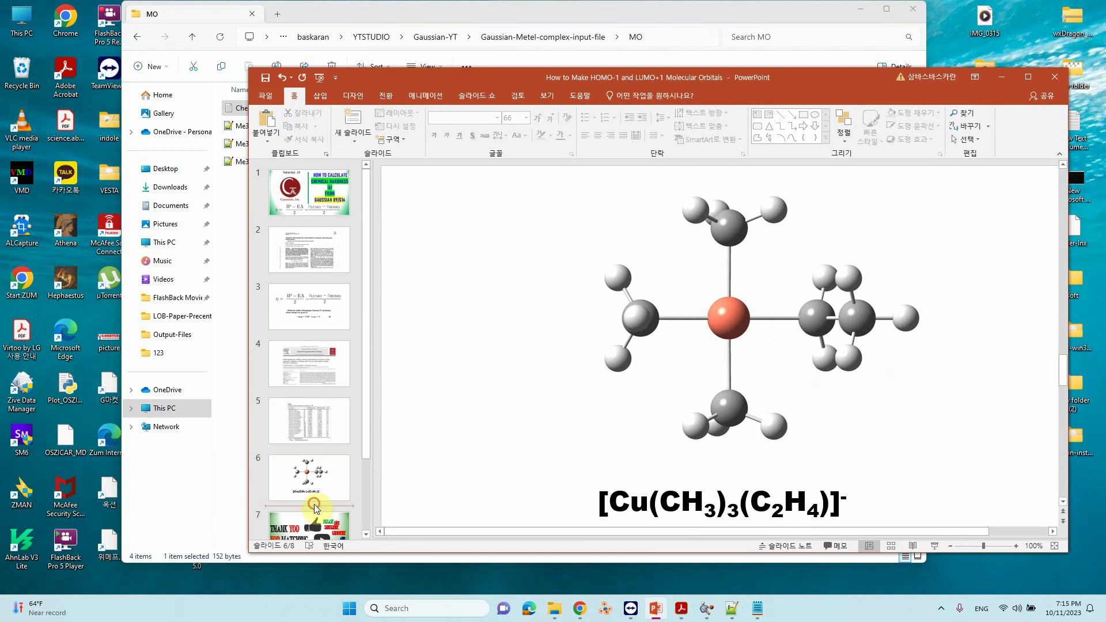
pyautogui.click(315, 533)
pyautogui.click(934, 546)
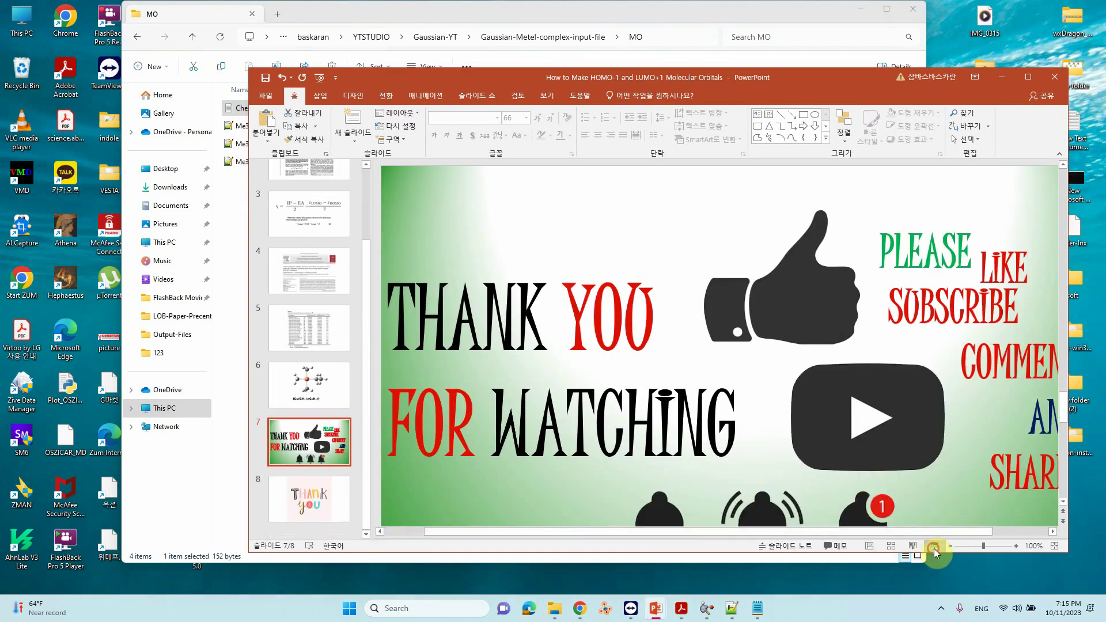